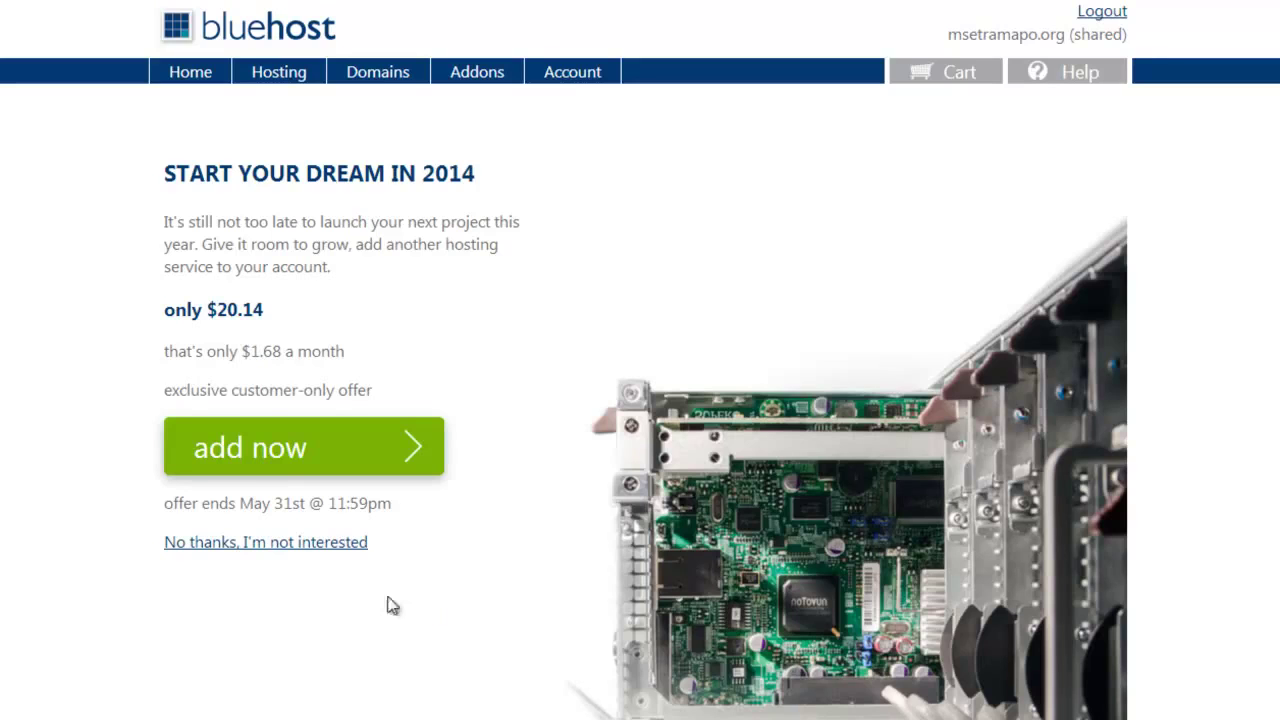
Decline the hosting upgrade offer and dismiss the welcome message to reach the home dashboard
{"action": "left_click", "coordinate": [297, 545]}
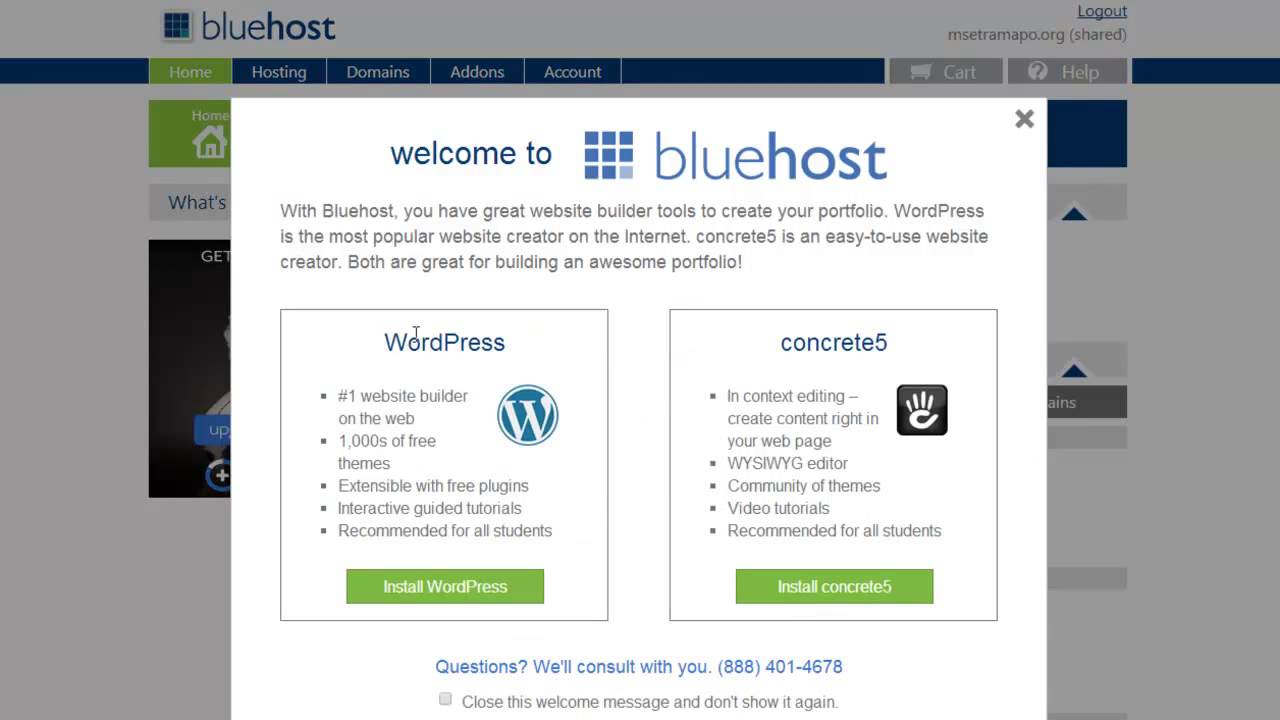
{"action": "left_click", "coordinate": [1026, 122]}
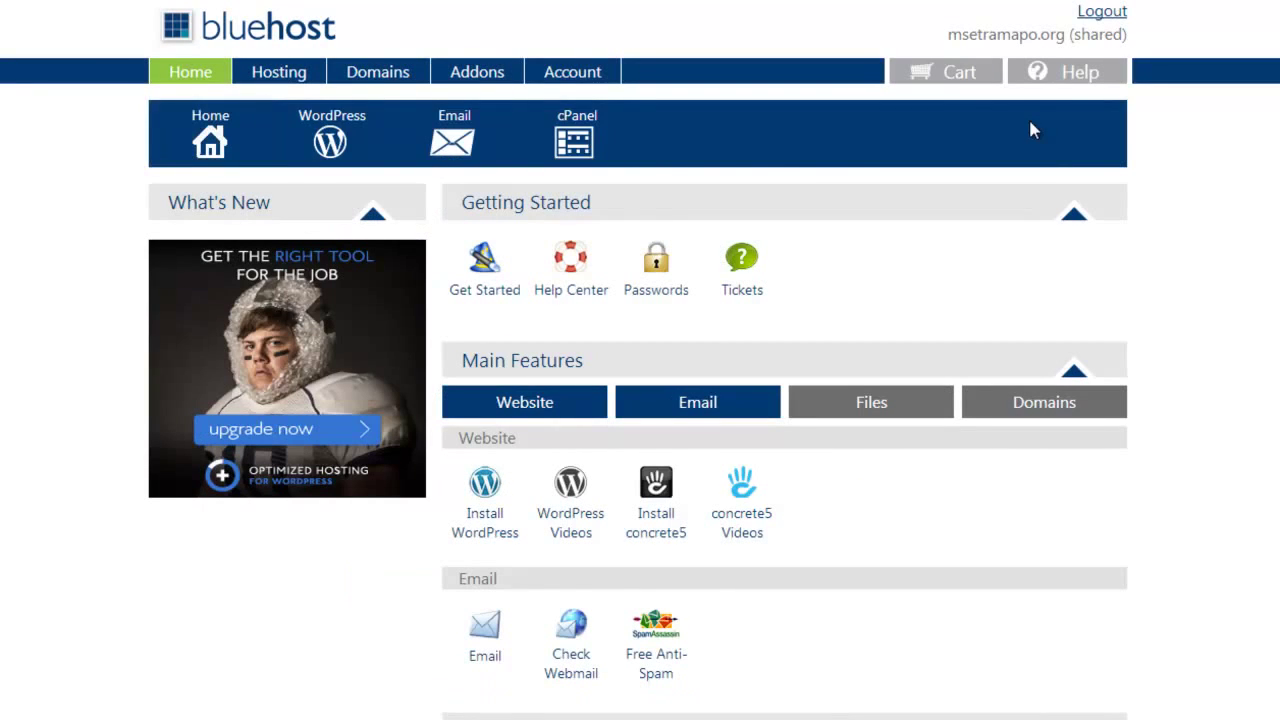
Open cPanel and scroll through My Installs: four WordPress sites and a Moodle site
{"action": "left_click", "coordinate": [568, 140]}
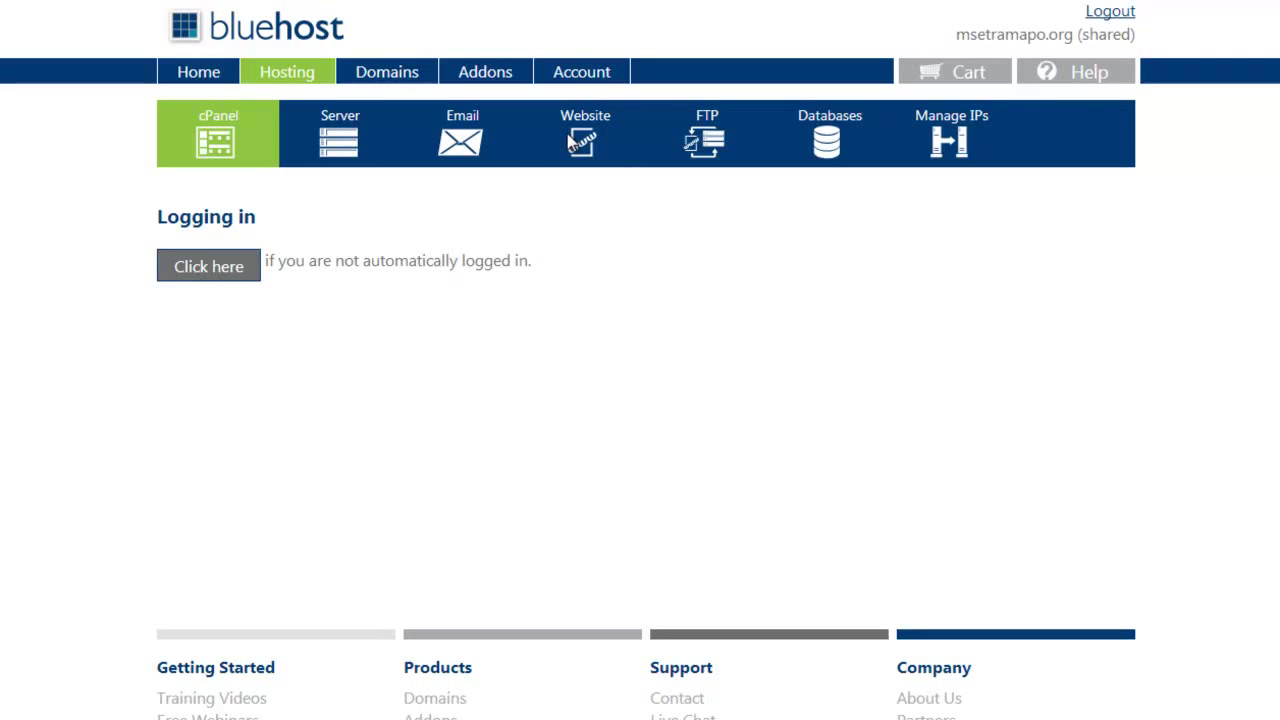
{"action": "left_click", "coordinate": [572, 142]}
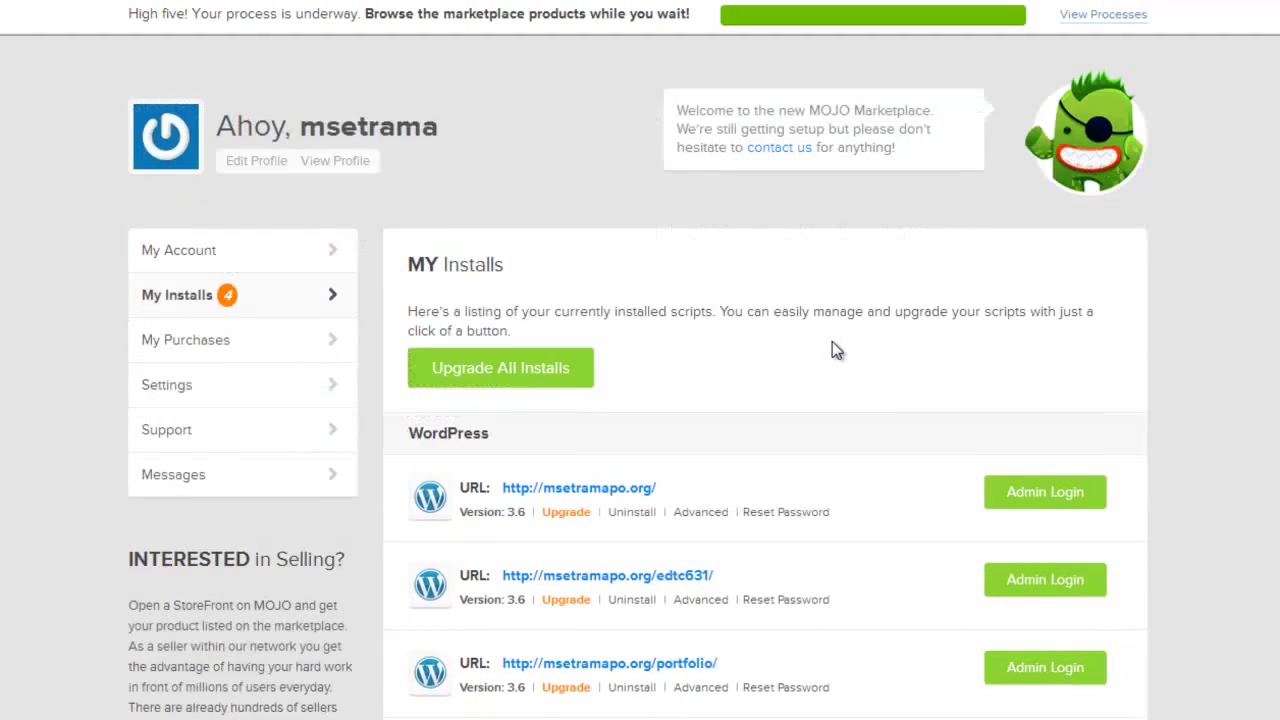
{"action": "scroll", "coordinate": [834, 342], "scroll_direction": "down", "scroll_amount": 1}
{"action": "scroll", "coordinate": [838, 352], "scroll_direction": "down", "scroll_amount": 1}
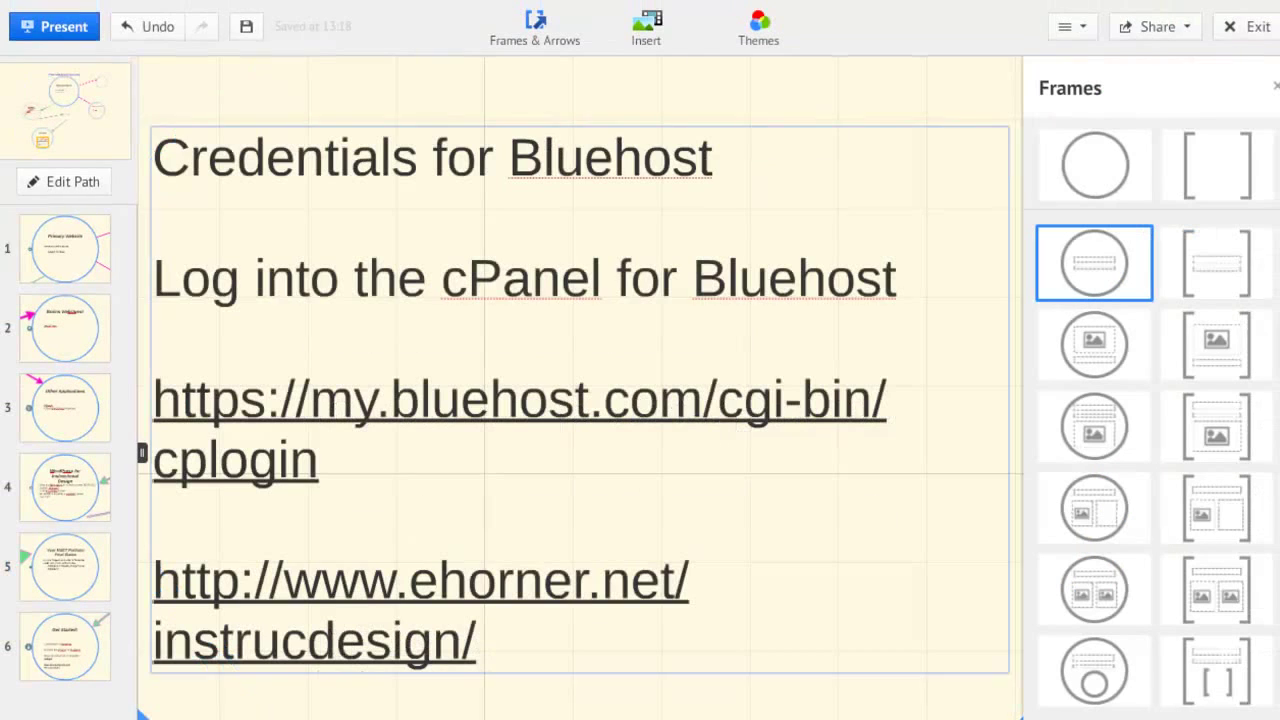
Nudge the Primary Website text left in Prezi, then pan to the Other Applications frame
{"action": "left_click", "coordinate": [57, 93]}
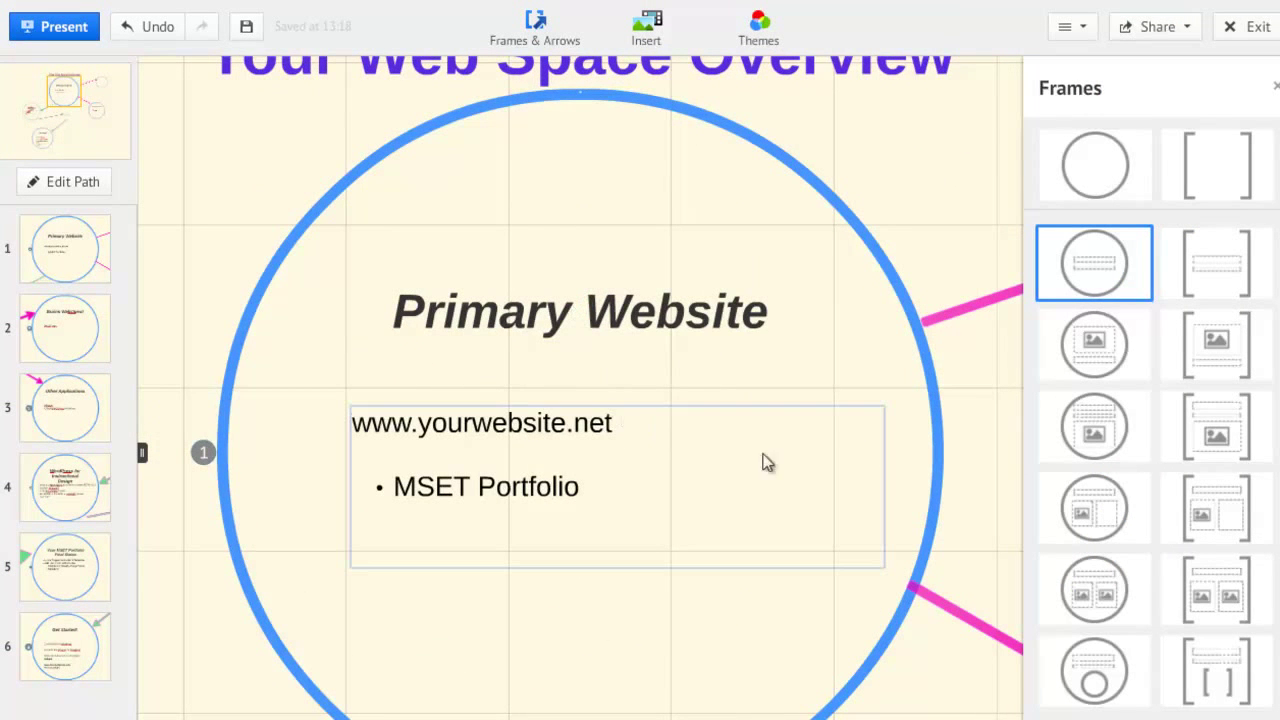
{"action": "left_click_drag", "start_coordinate": [774, 460], "coordinate": [718, 468]}
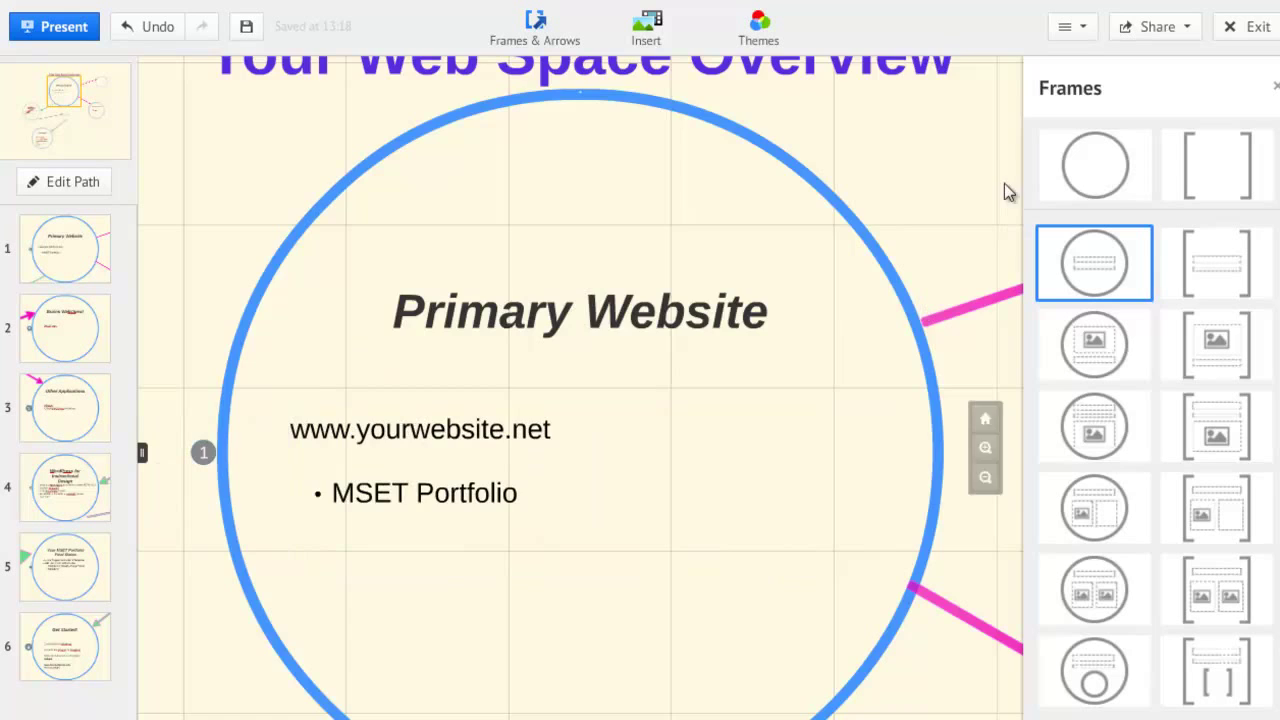
{"action": "left_click_drag", "start_coordinate": [1004, 183], "coordinate": [502, 266]}
{"action": "left_click_drag", "start_coordinate": [808, 513], "coordinate": [558, 271]}
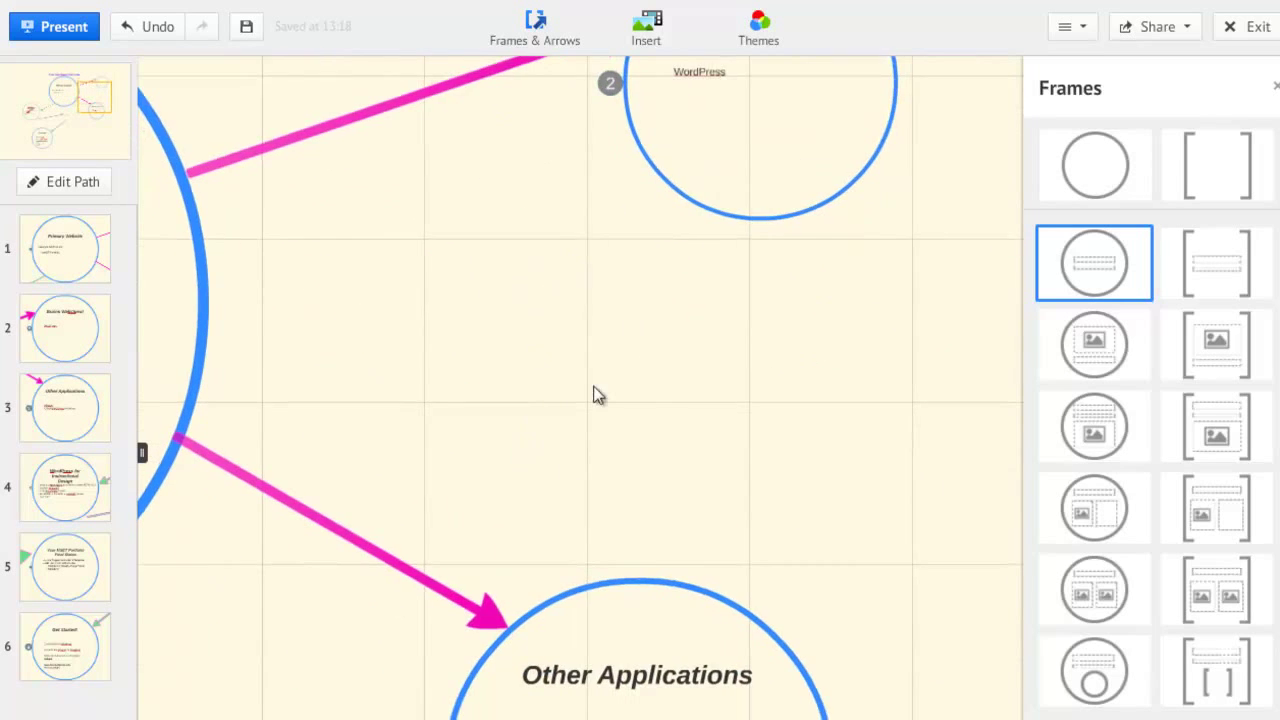
{"action": "left_click_drag", "start_coordinate": [594, 394], "coordinate": [671, 294]}
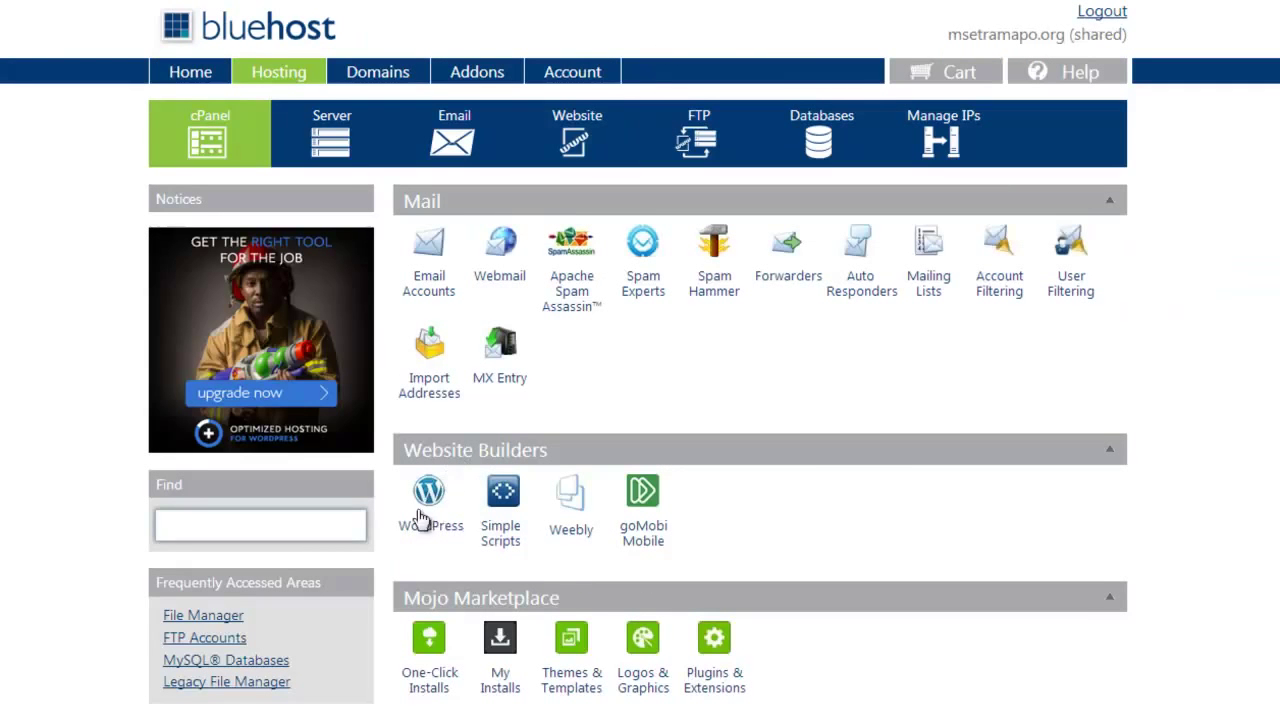
Open the WordPress 3.9.1 one-click install page and review the three recent 3.6 installs
{"action": "left_click", "coordinate": [430, 492]}
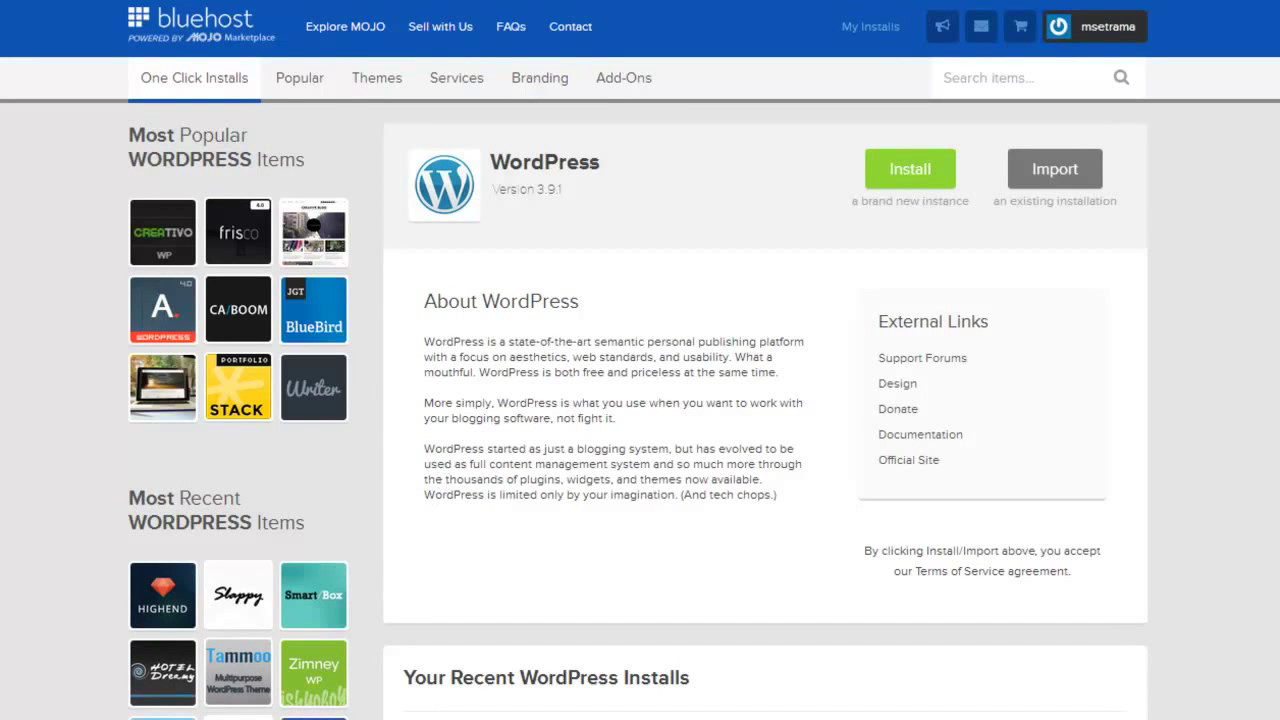
{"action": "scroll", "coordinate": [1023, 448], "scroll_direction": "down", "scroll_amount": 4}
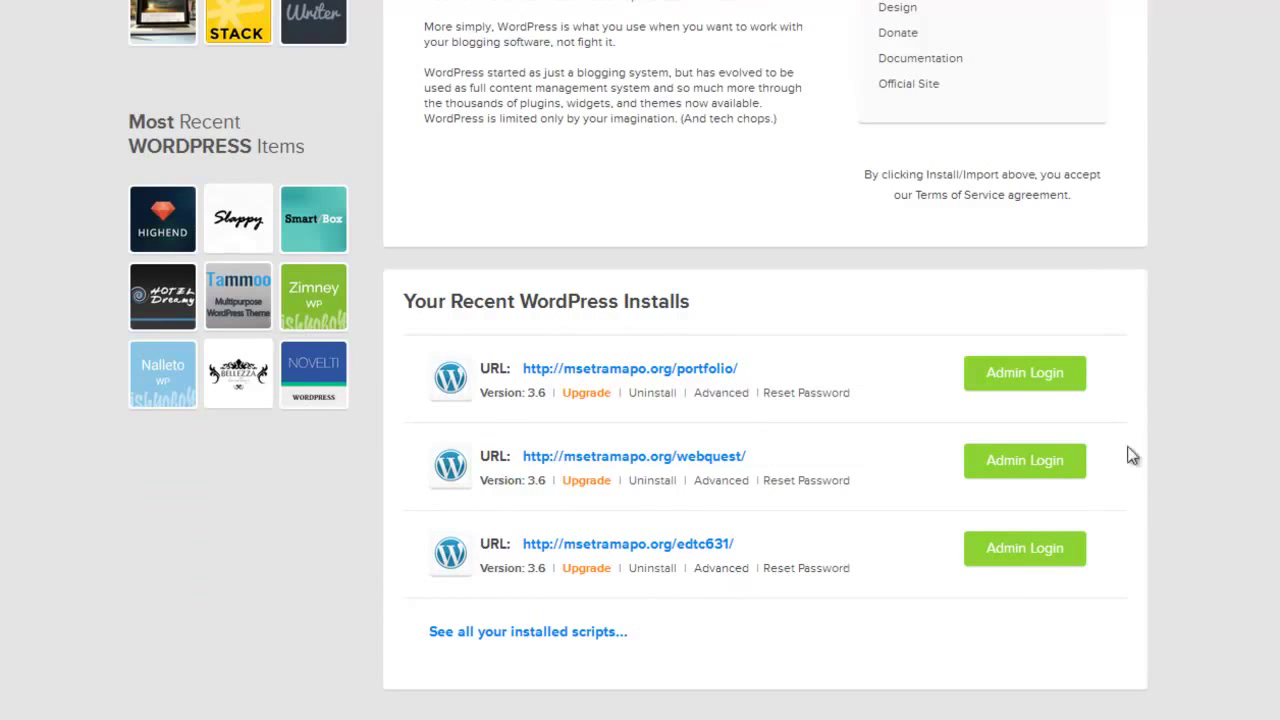
{"action": "scroll", "coordinate": [553, 592], "scroll_direction": "up", "scroll_amount": 4}
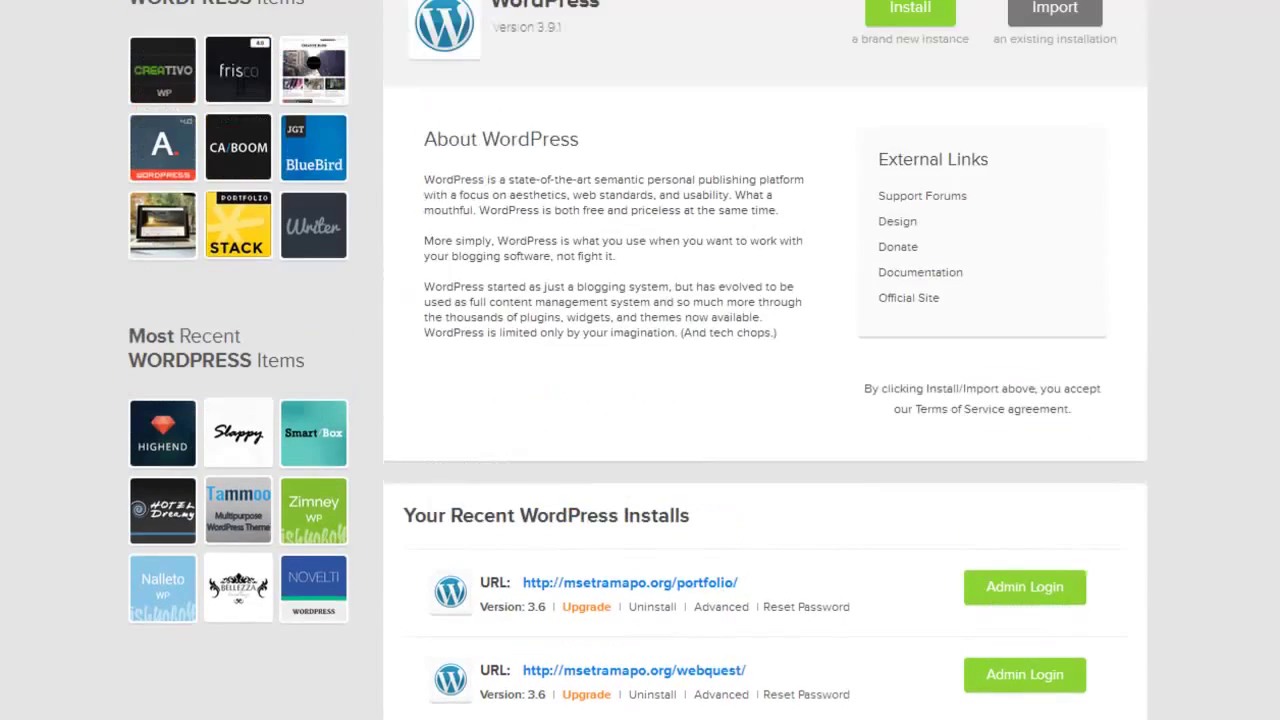
{"action": "scroll", "coordinate": [553, 592], "scroll_direction": "down", "scroll_amount": 5}
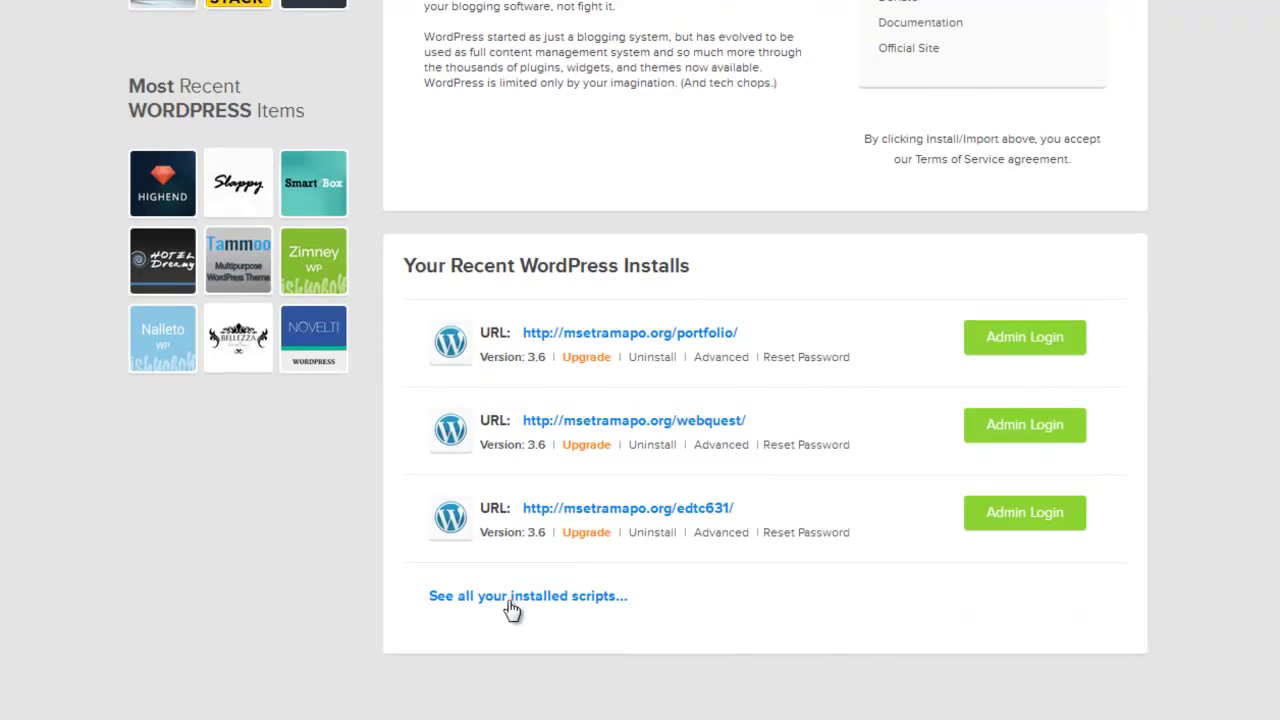
{"action": "scroll", "coordinate": [1275, 479], "scroll_direction": "up", "scroll_amount": 3}
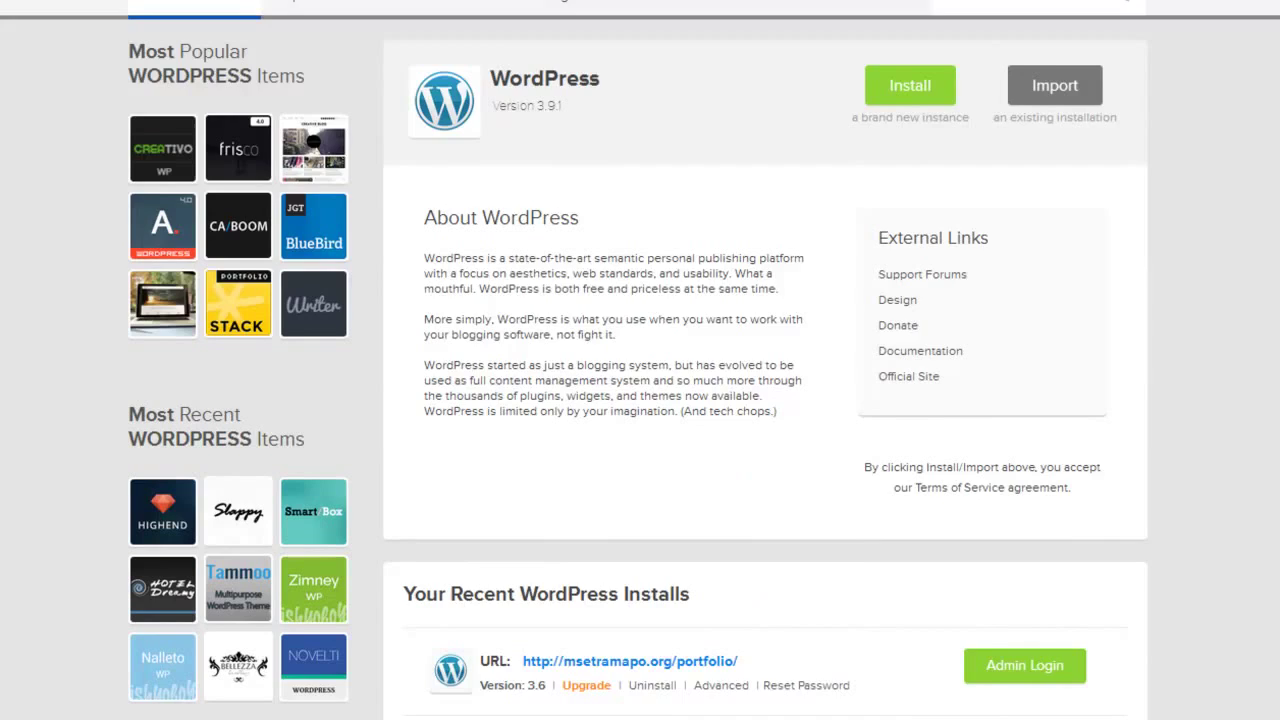
{"action": "scroll", "coordinate": [1274, 300], "scroll_direction": "down", "scroll_amount": 3}
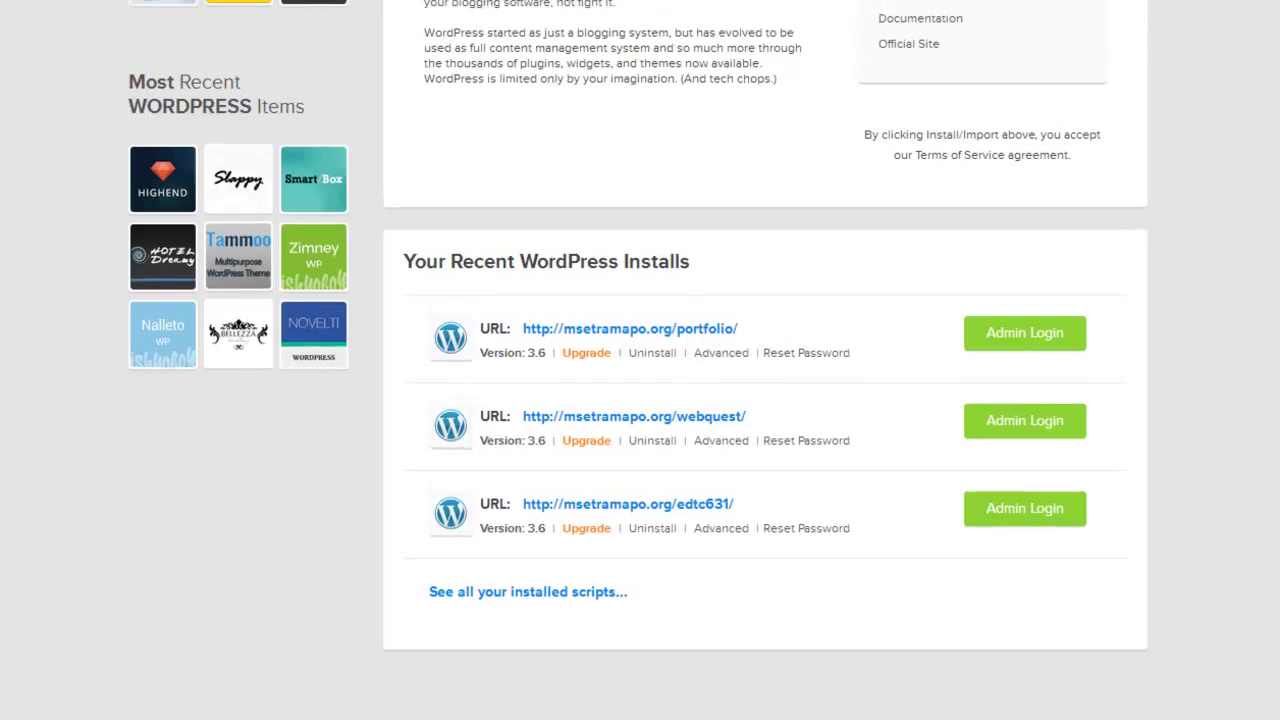
{"action": "scroll", "coordinate": [640, 360], "scroll_direction": "up", "scroll_amount": 5}
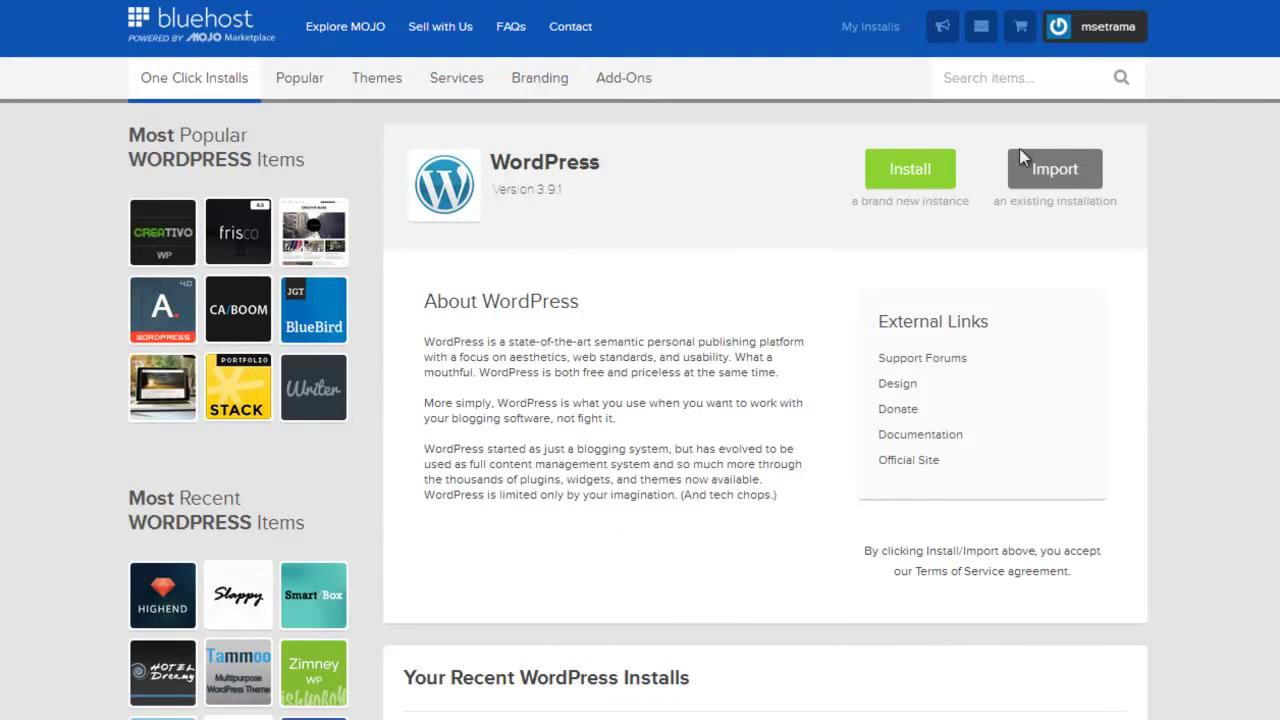
Start a new WordPress install on msetramapo.org with directory edtc621
{"action": "left_click", "coordinate": [916, 176]}
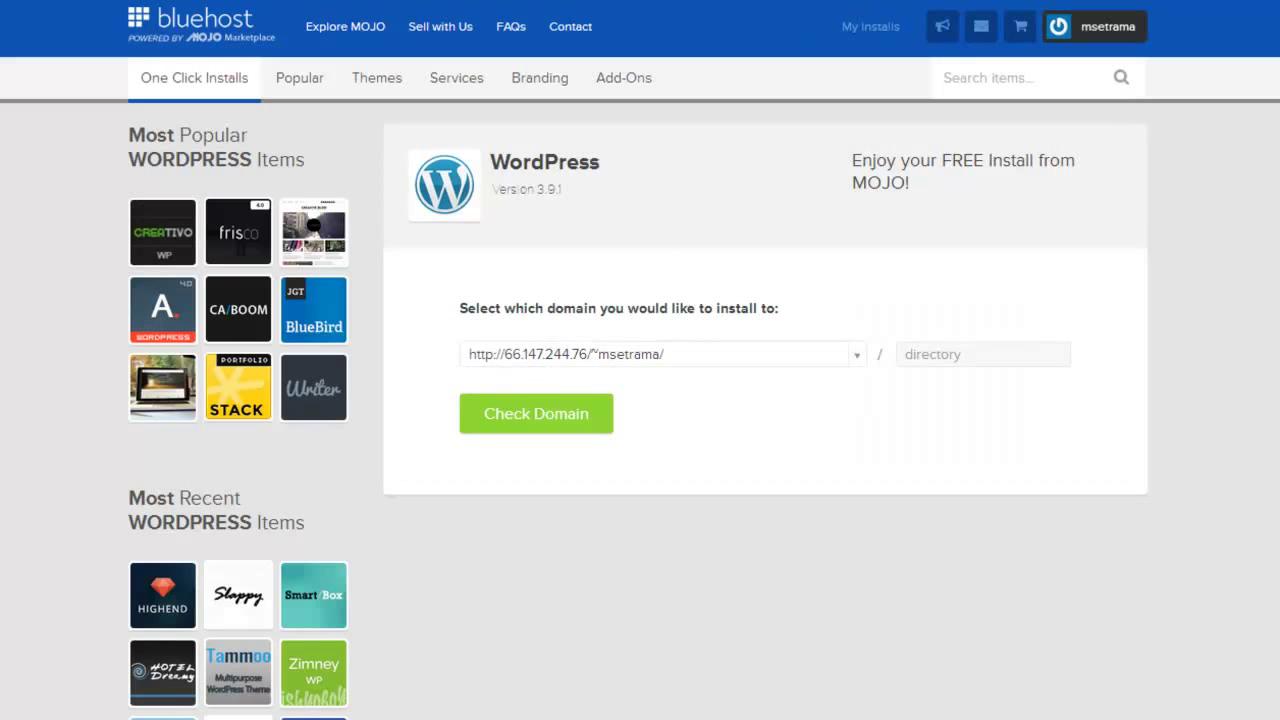
{"action": "left_click", "coordinate": [684, 358]}
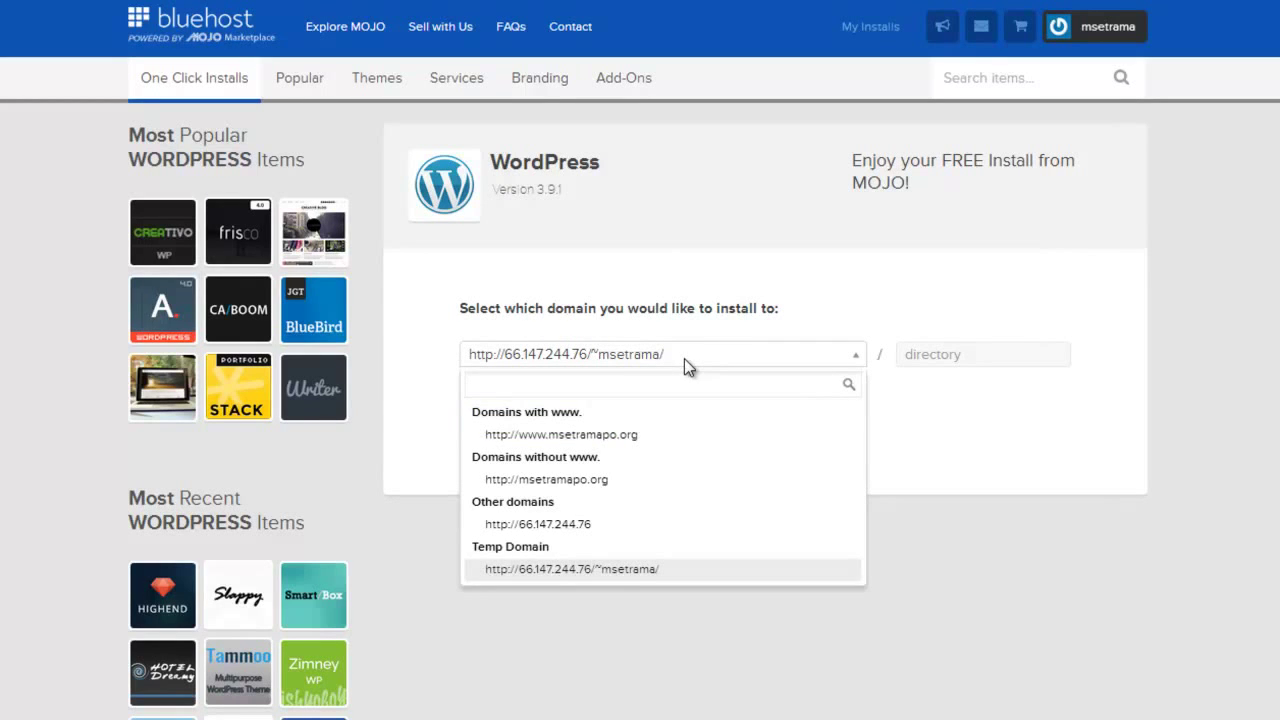
{"action": "left_click", "coordinate": [596, 481]}
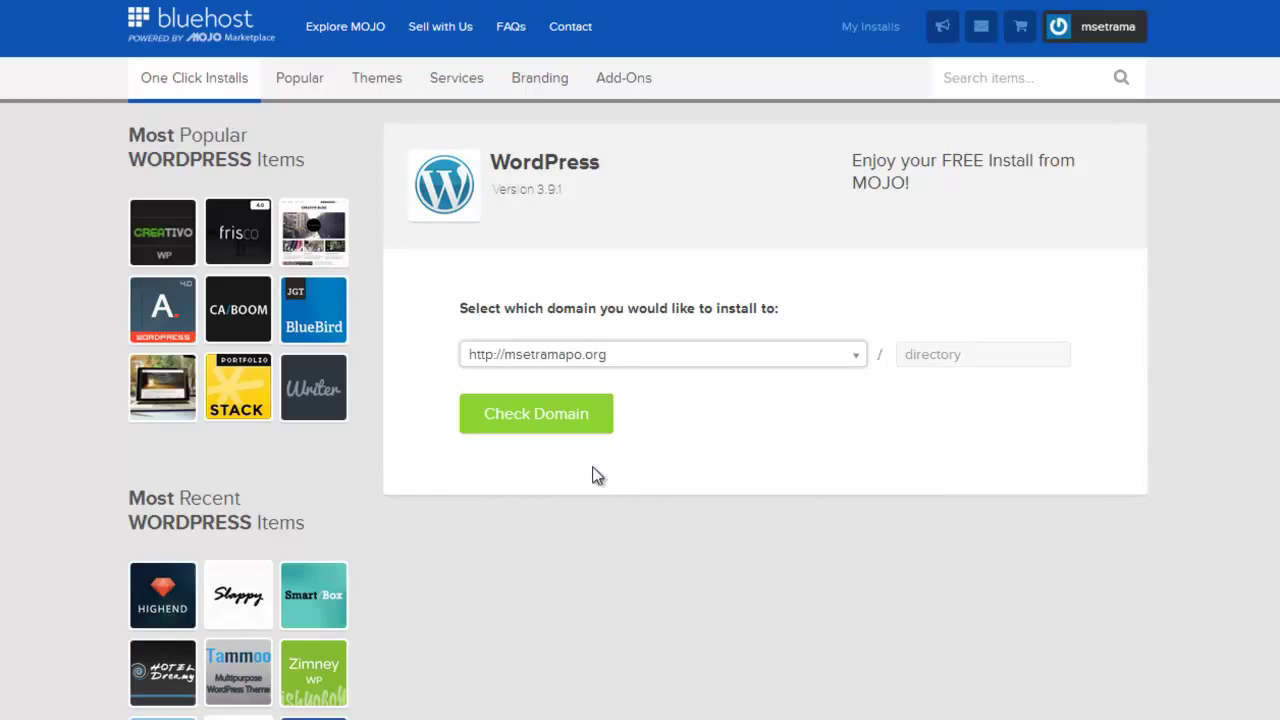
{"action": "left_click", "coordinate": [952, 354]}
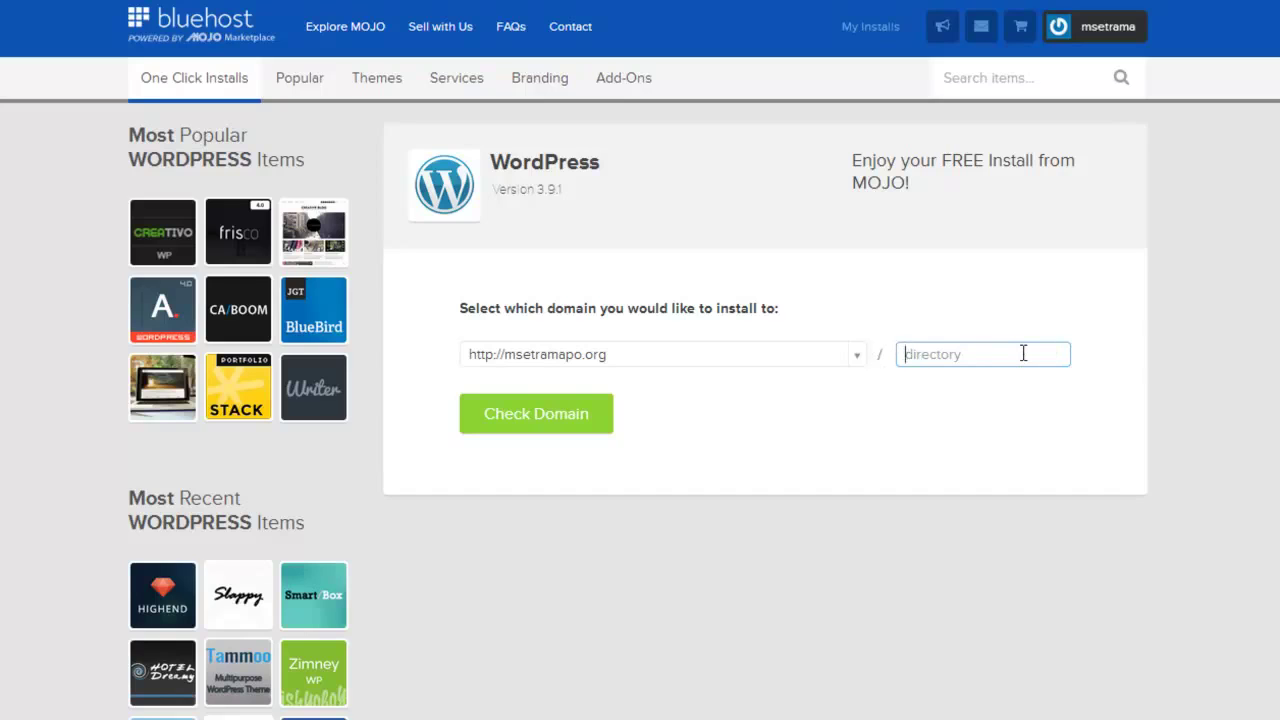
{"action": "type", "text": "edtc621"}
{"action": "left_click", "coordinate": [854, 358]}
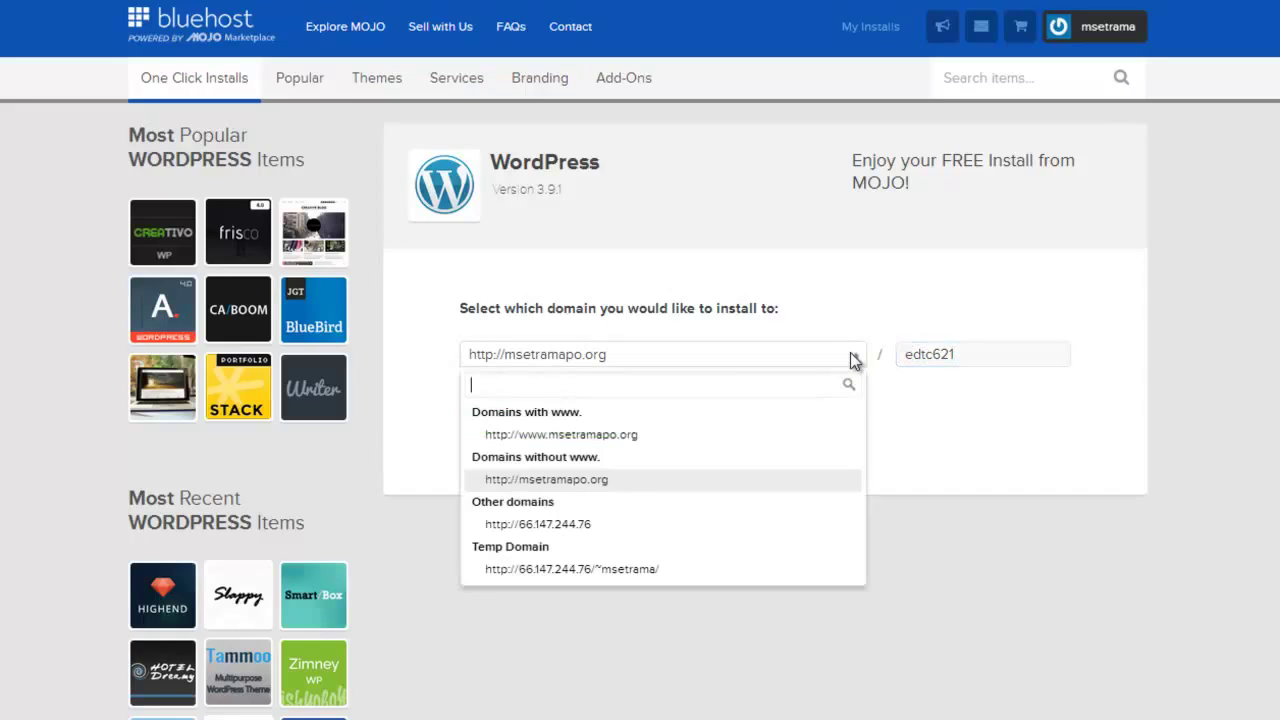
{"action": "left_click", "coordinate": [568, 483]}
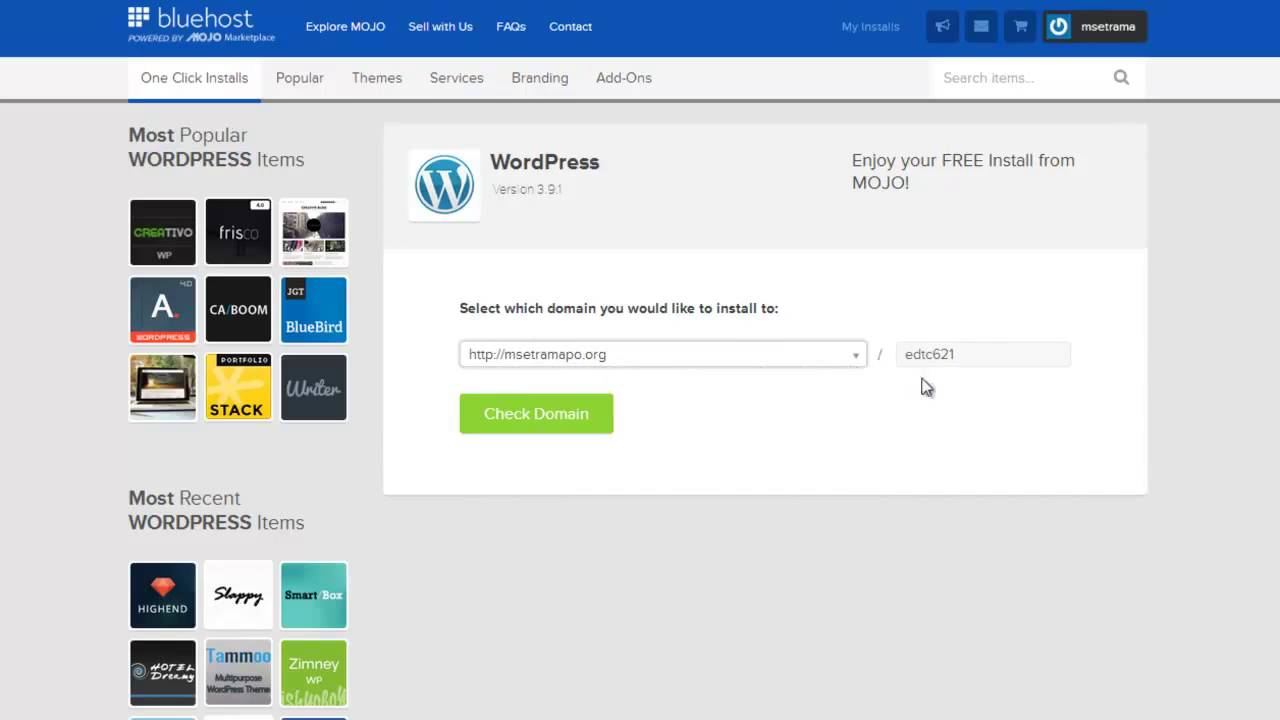
{"action": "left_click", "coordinate": [970, 357]}
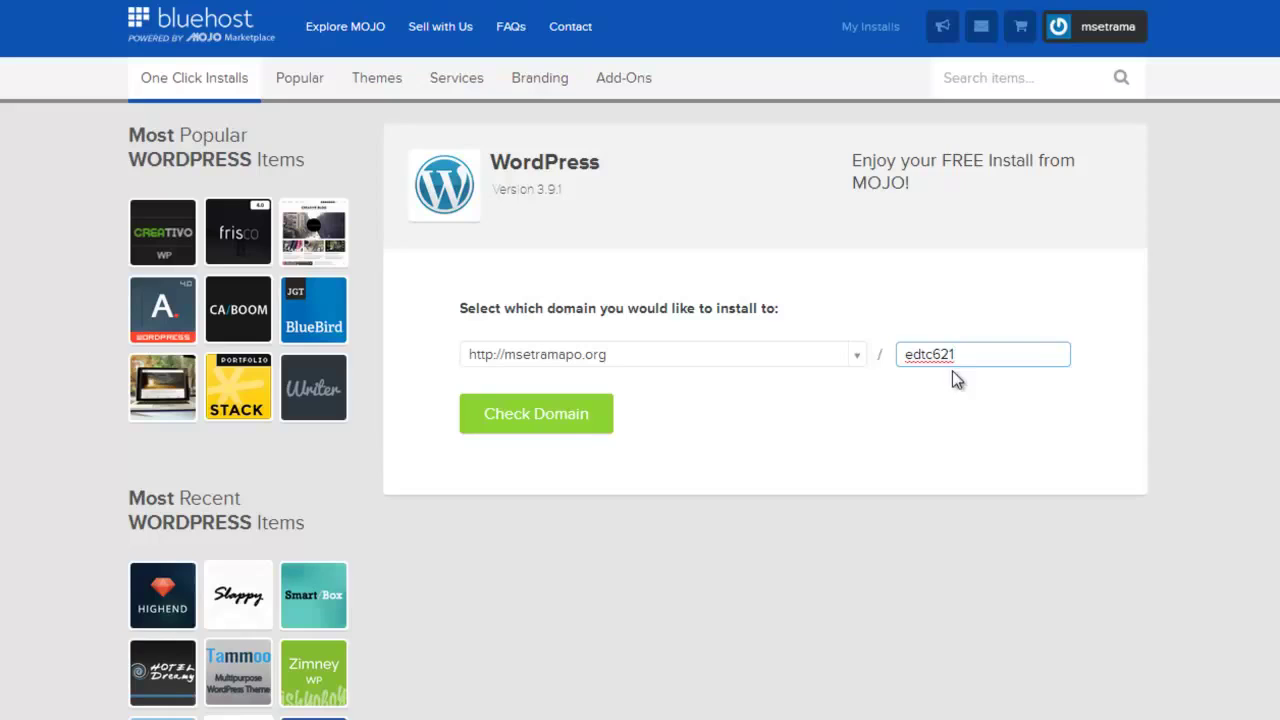
{"action": "left_click", "coordinate": [571, 426]}
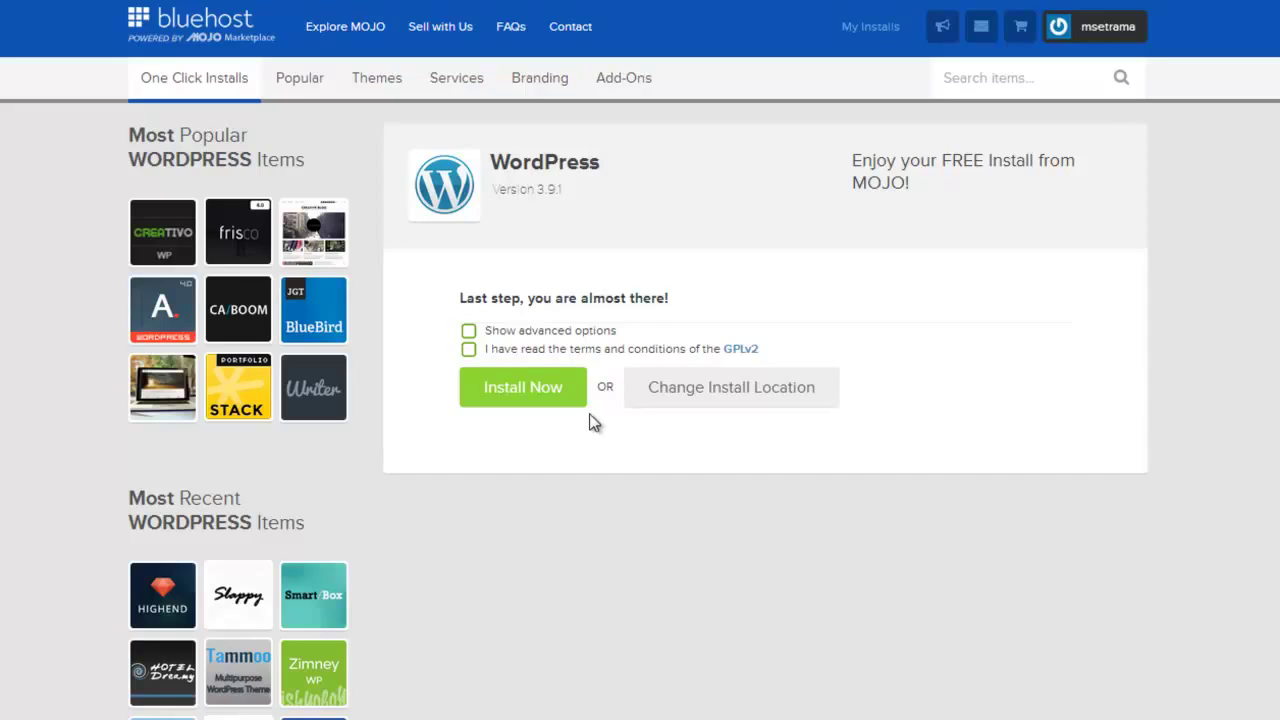
Show advanced options and change the site title from My Site to 'Instructional Design'
{"action": "left_click", "coordinate": [468, 332]}
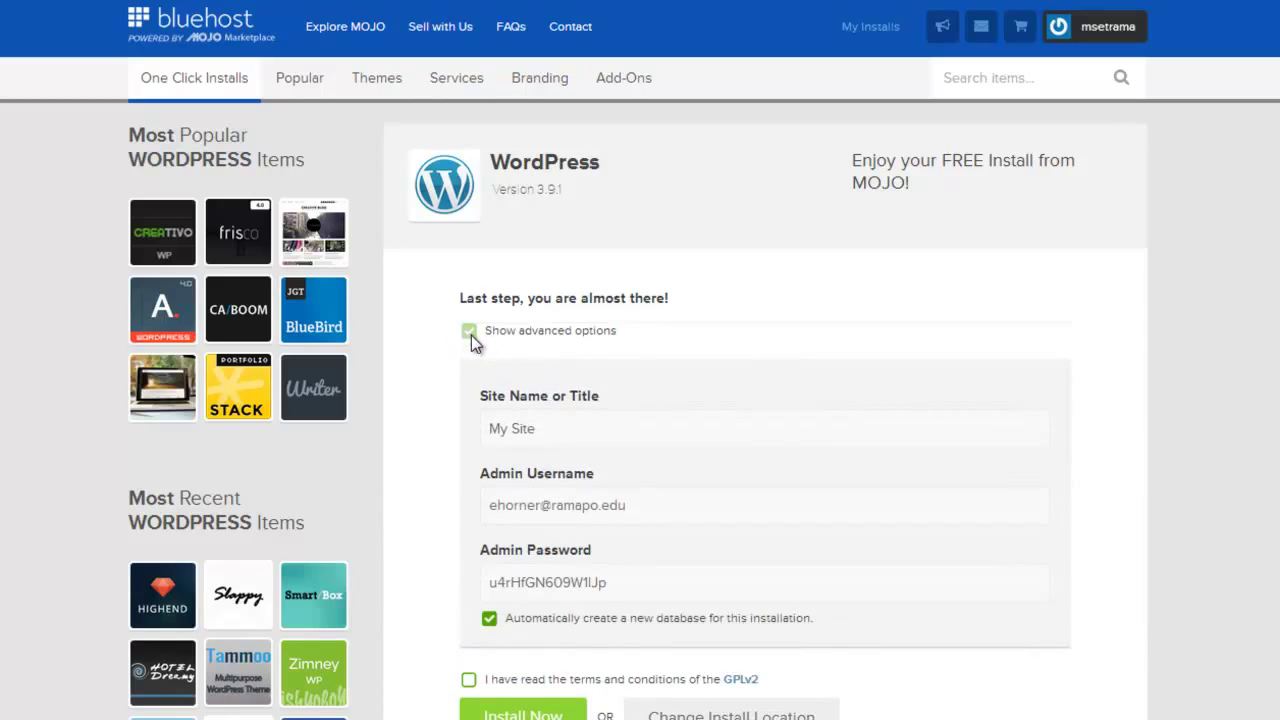
{"action": "triple_click", "coordinate": [546, 428]}
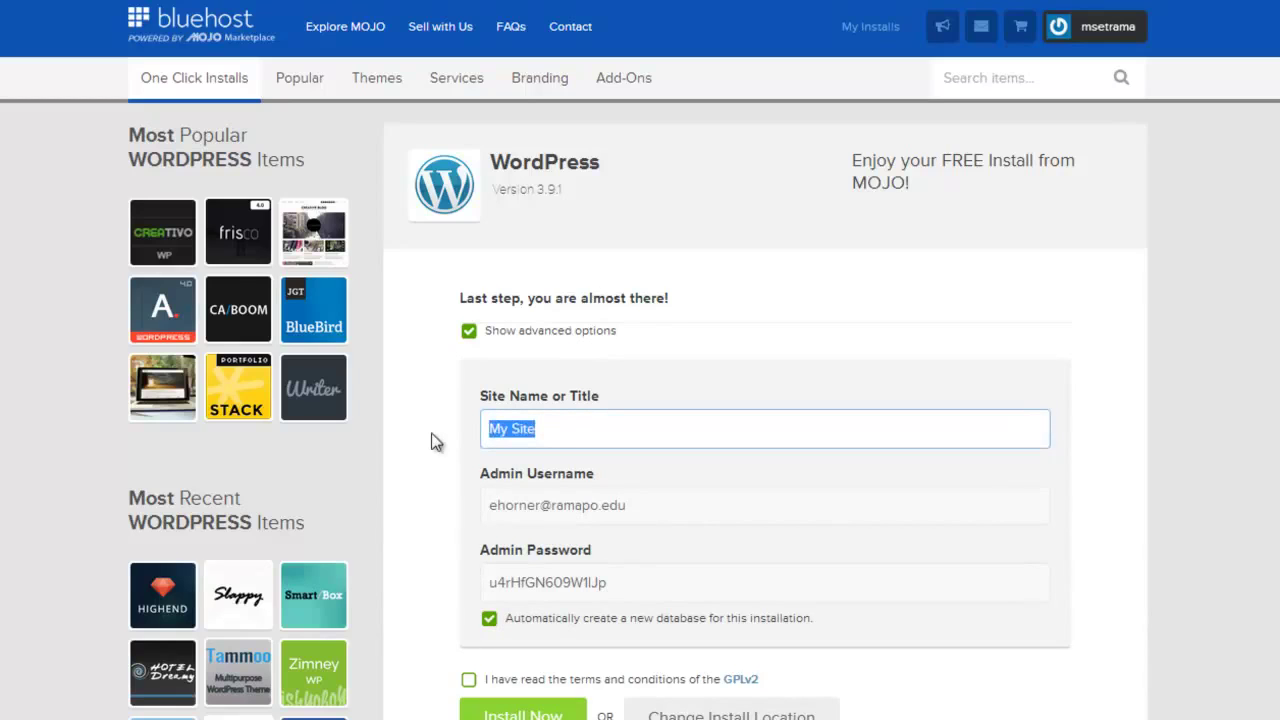
{"action": "type", "text": "Instructional Des"}
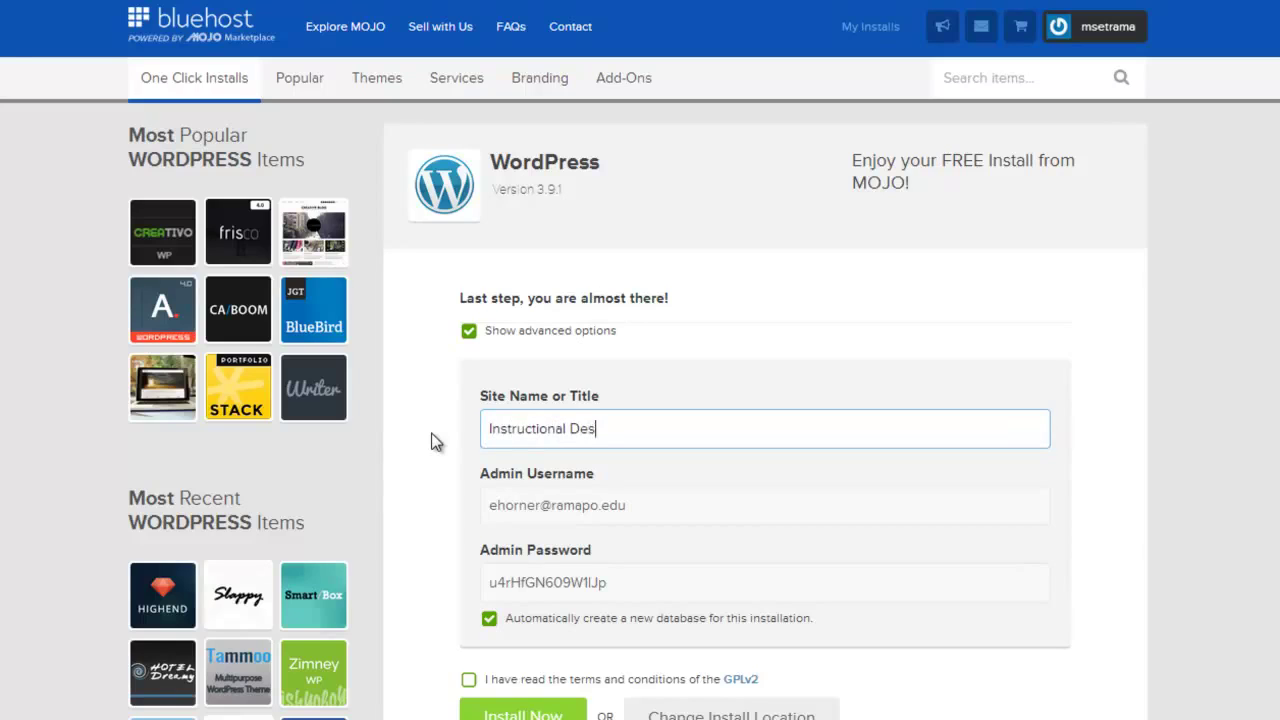
{"action": "type", "text": "ign"}
Copy the generated admin password into Notepad and accept the GPLv2 terms
{"action": "left_click_drag", "start_coordinate": [614, 584], "coordinate": [481, 584]}
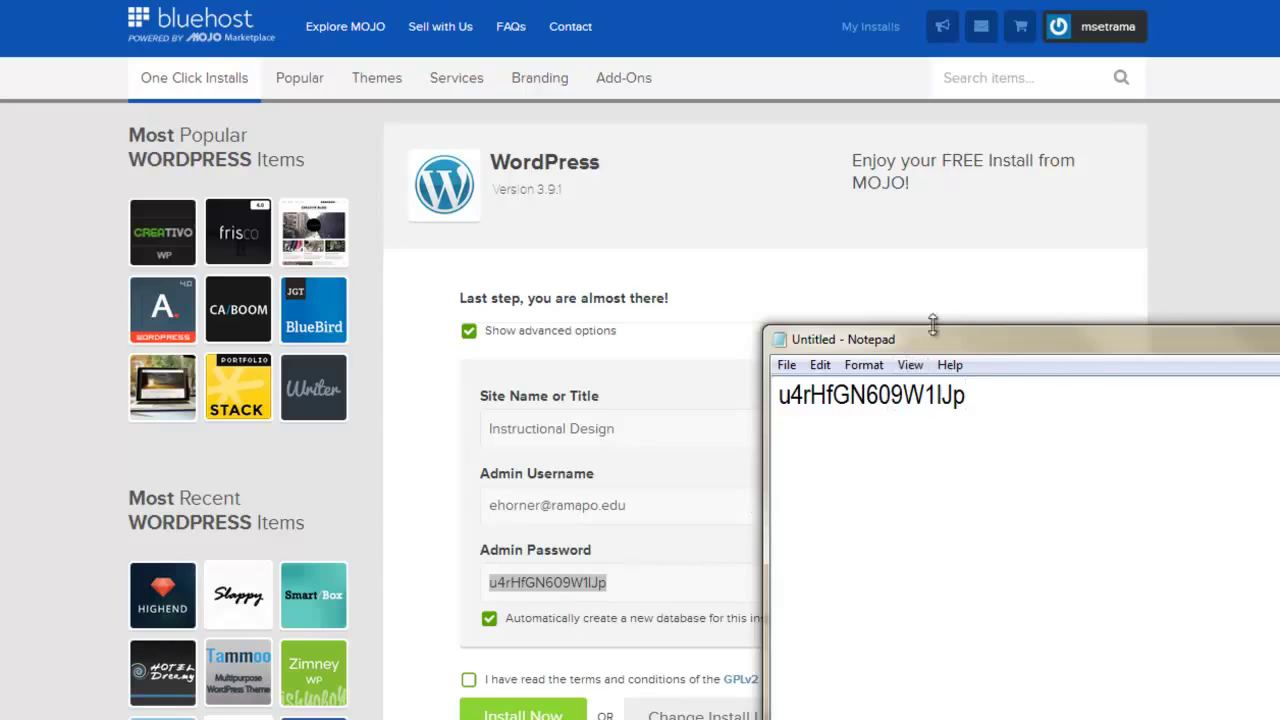
{"action": "left_click_drag", "start_coordinate": [955, 342], "coordinate": [1077, 162]}
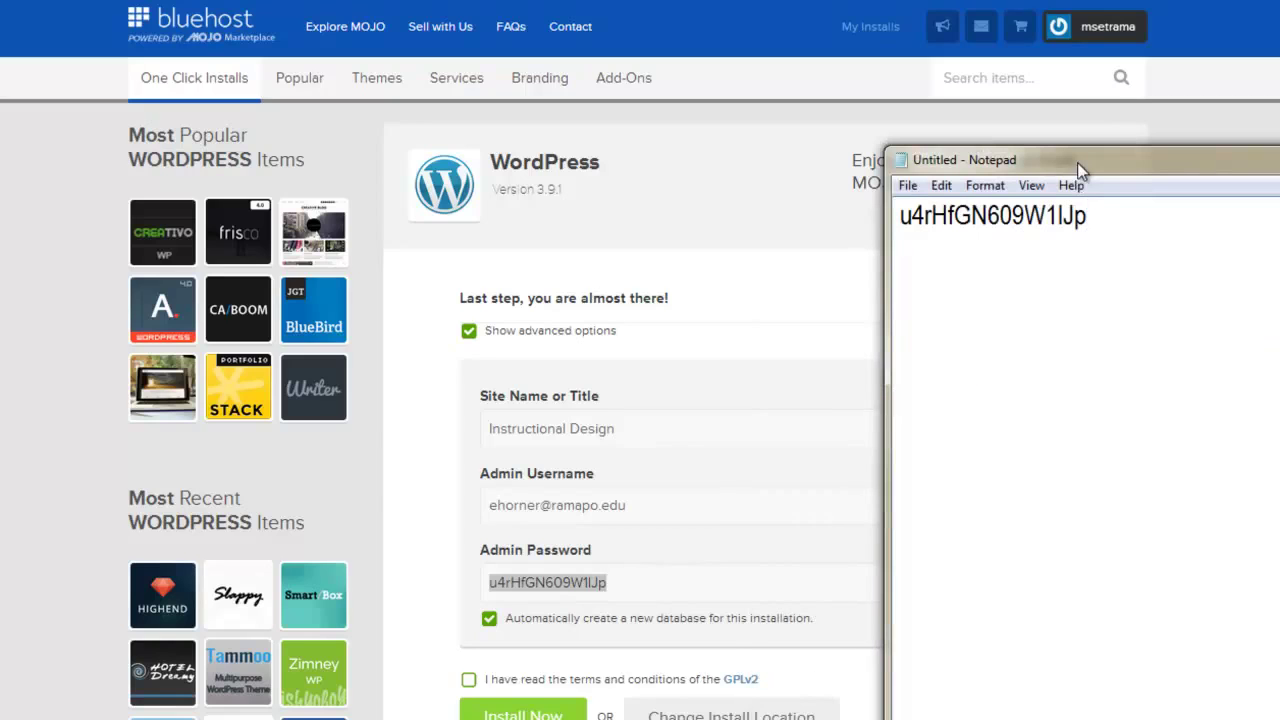
{"action": "left_click", "coordinate": [490, 619]}
{"action": "left_click", "coordinate": [428, 707]}
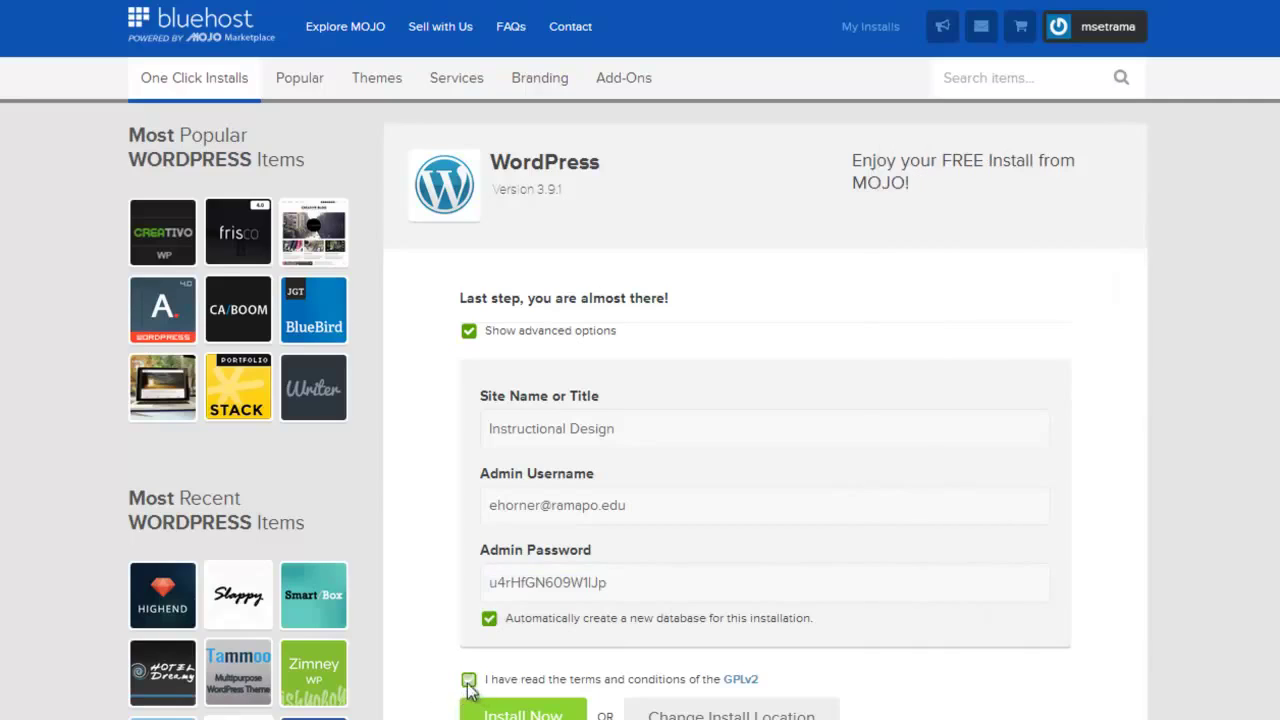
{"action": "left_click", "coordinate": [468, 680]}
Install WordPress to msetramapo.org/edtc621, then copy the new site's URL from View Processes
{"action": "left_click", "coordinate": [527, 714]}
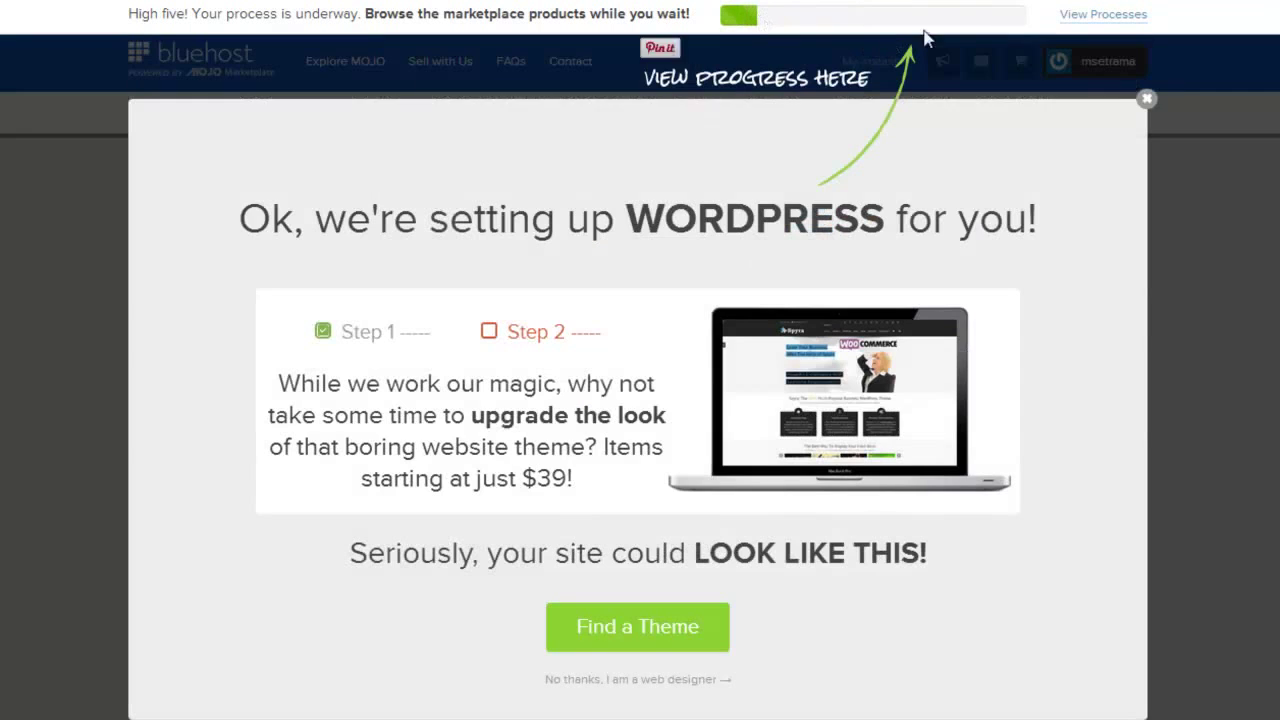
{"action": "left_click", "coordinate": [1147, 102]}
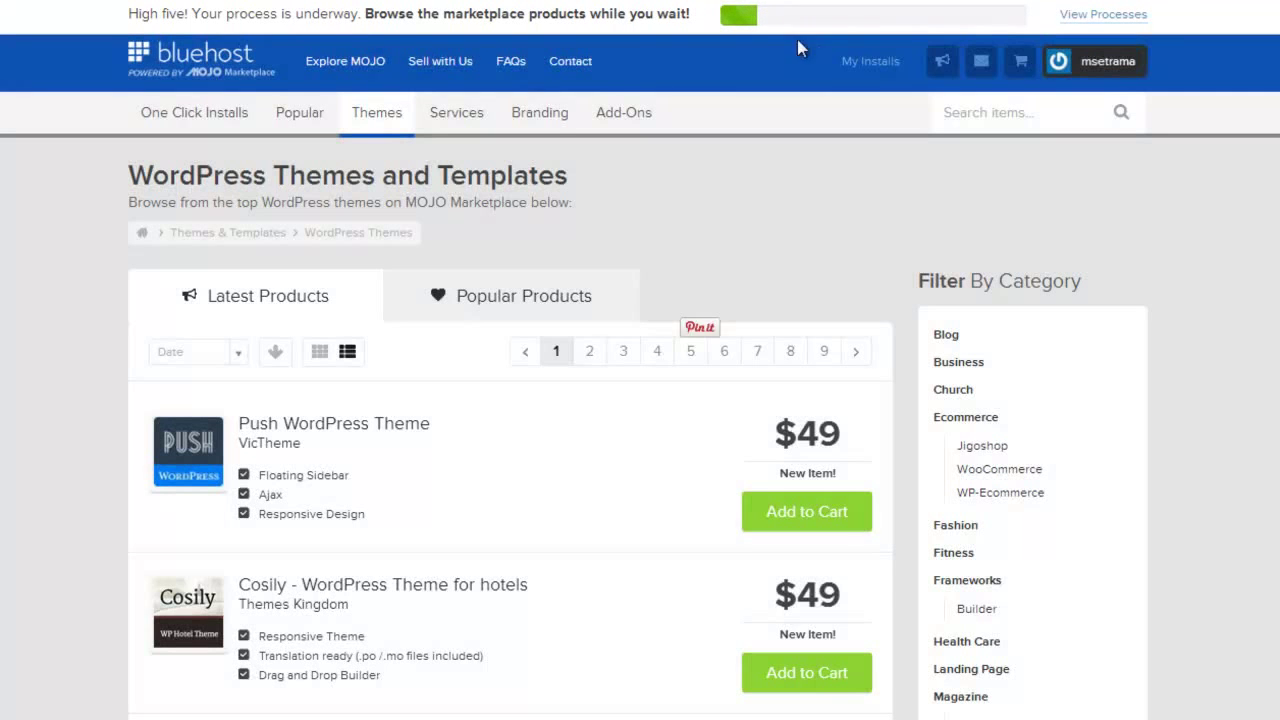
{"action": "left_click", "coordinate": [1087, 20]}
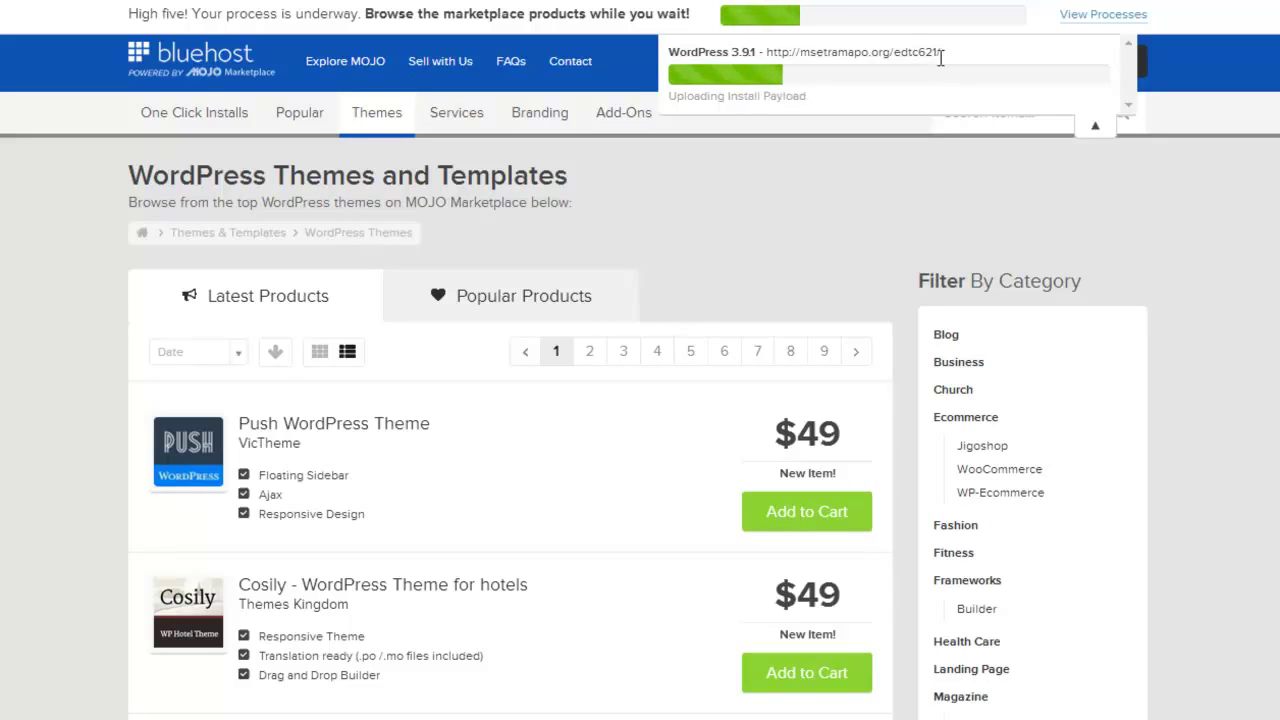
{"action": "left_click_drag", "start_coordinate": [941, 52], "coordinate": [769, 56]}
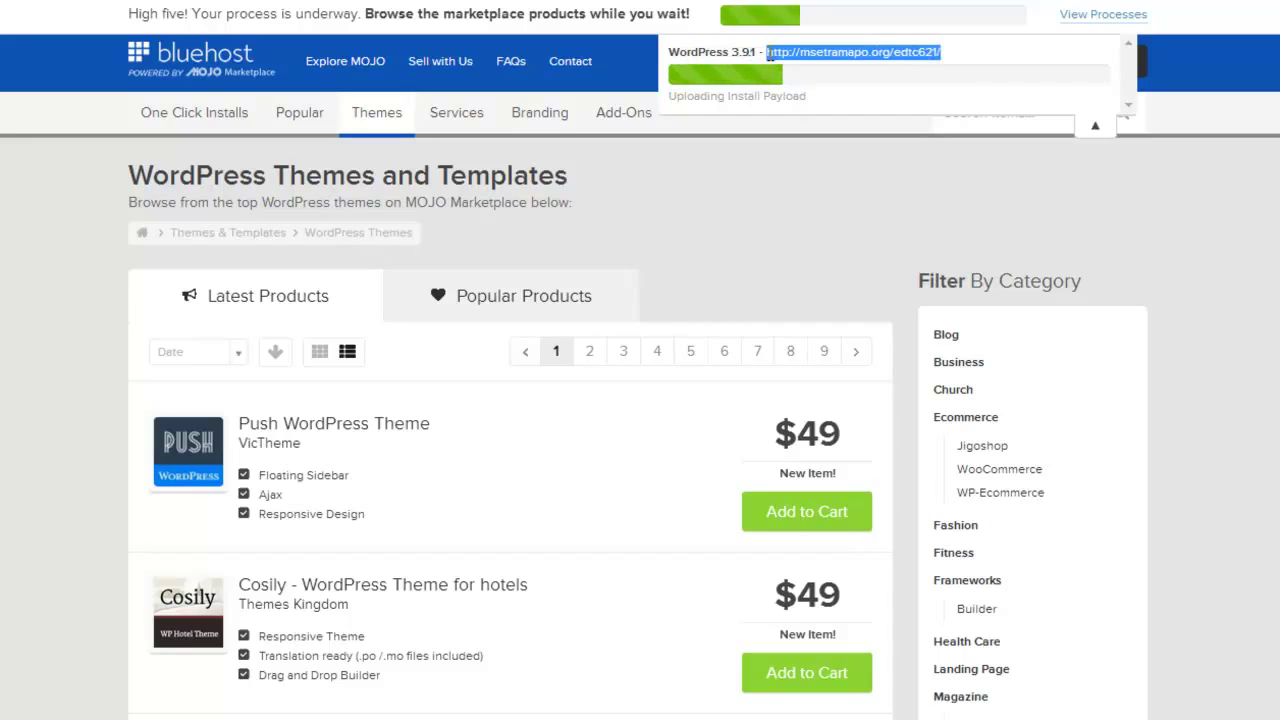